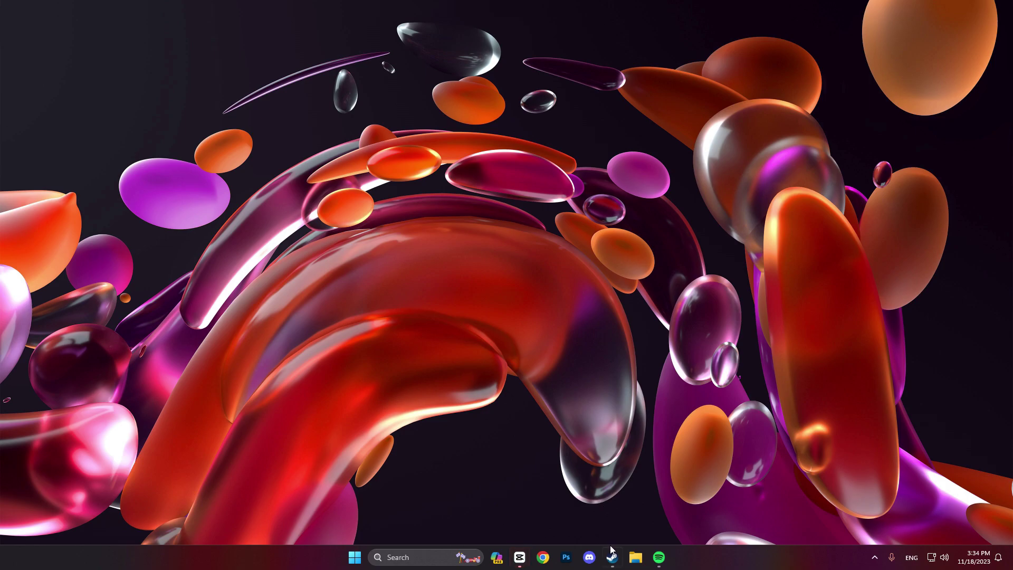
# From the Steam library, open Counter-Strike 2's installed files via Manage > Browse local files
pyautogui.moveTo(616, 563)
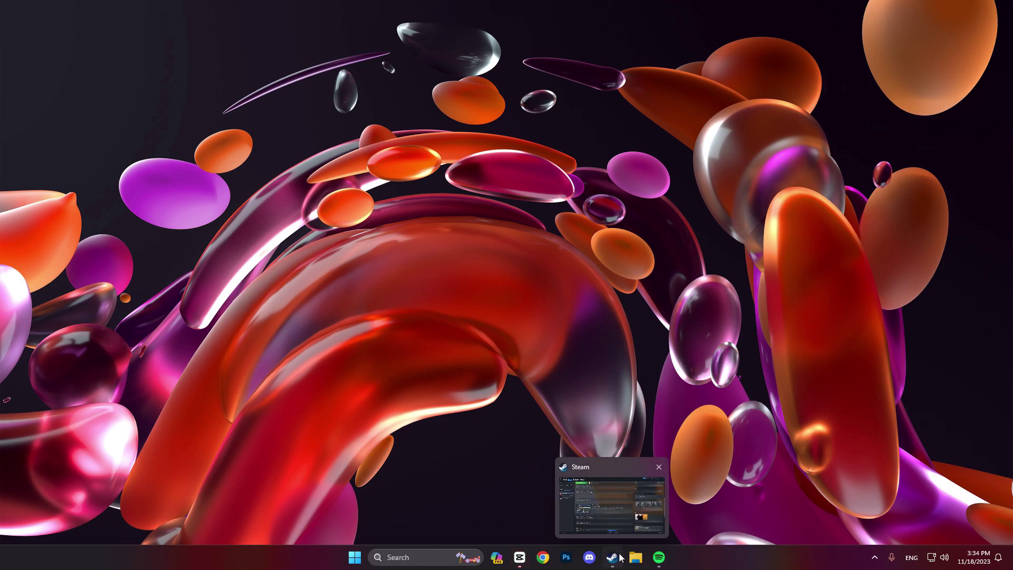
pyautogui.click(612, 557)
pyautogui.moveTo(112, 31)
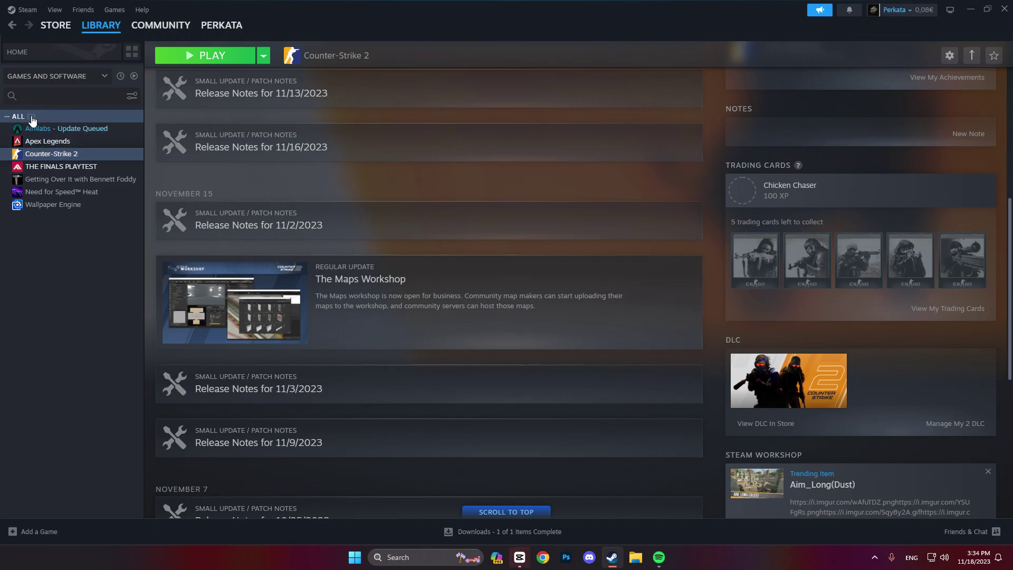
pyautogui.rightClick(74, 153)
pyautogui.moveTo(124, 215)
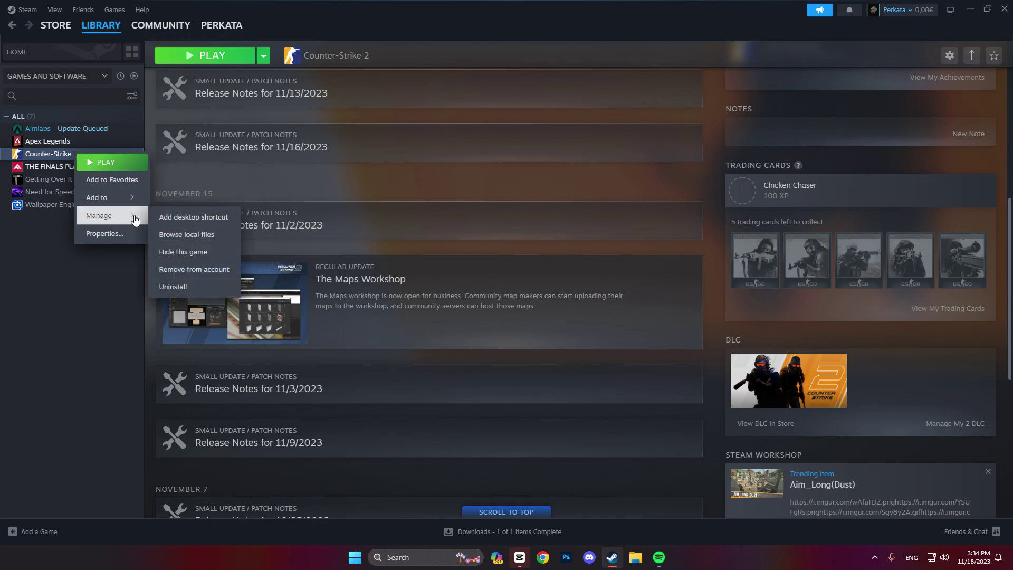
pyautogui.click(195, 234)
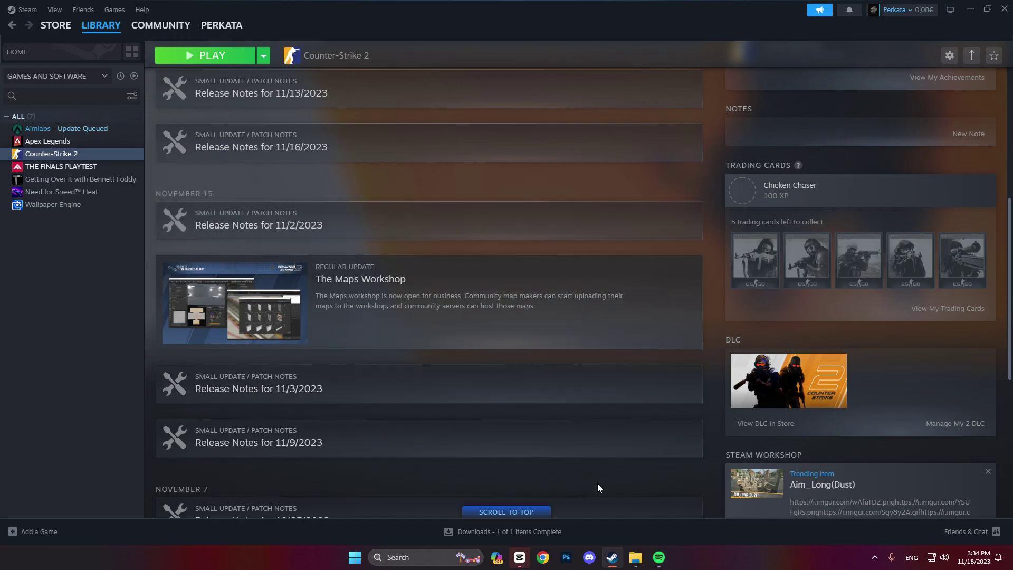
# Navigate into game\csgo\cfg in the Counter-Strike 2 install folder
pyautogui.click(634, 558)
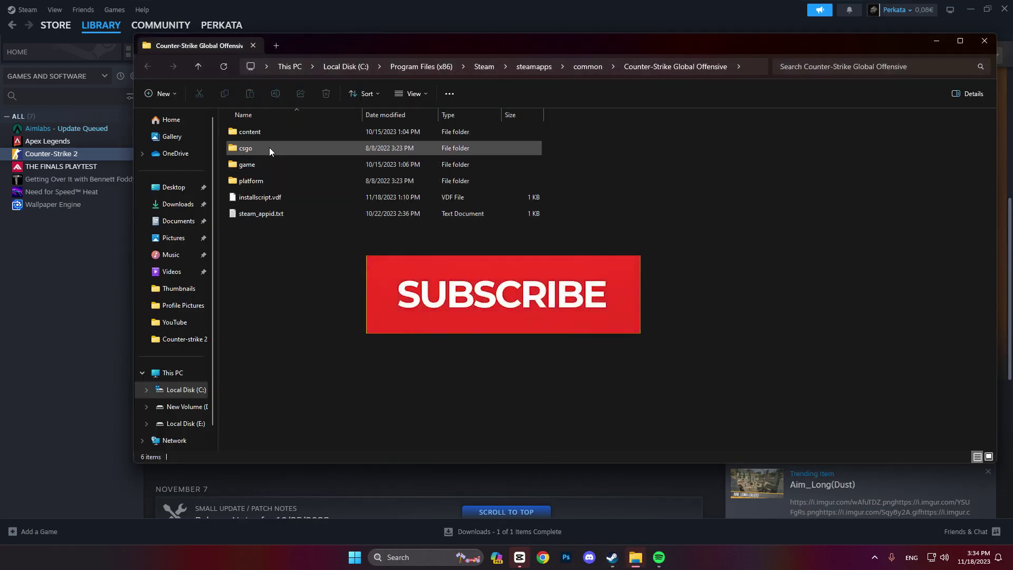
pyautogui.doubleClick(270, 164)
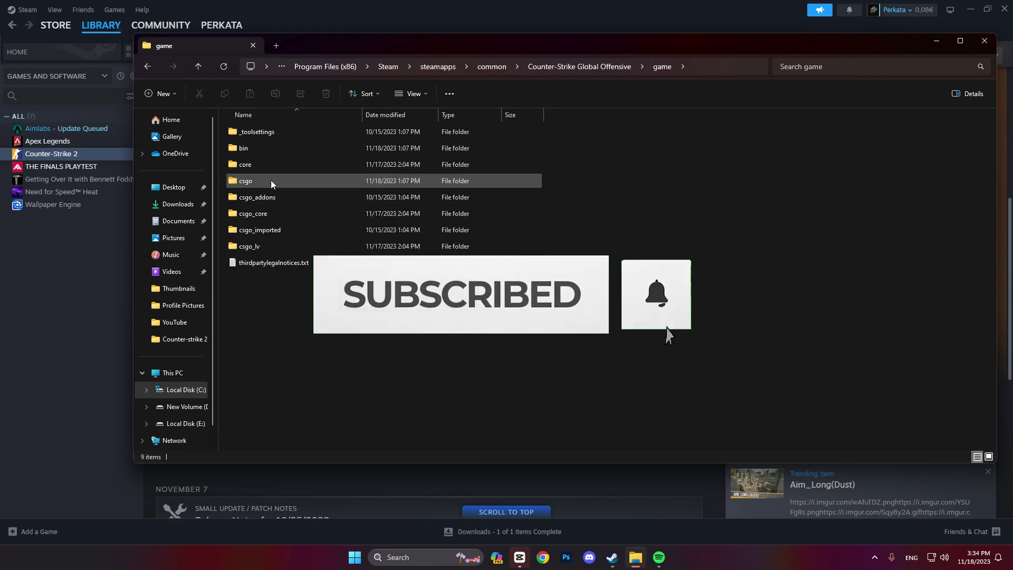
pyautogui.doubleClick(271, 181)
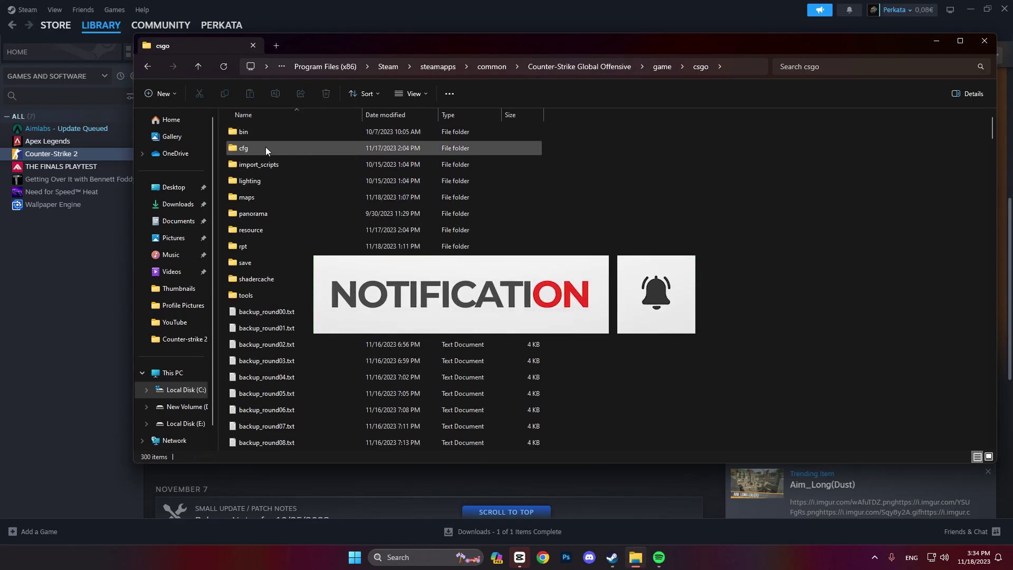
pyautogui.doubleClick(250, 150)
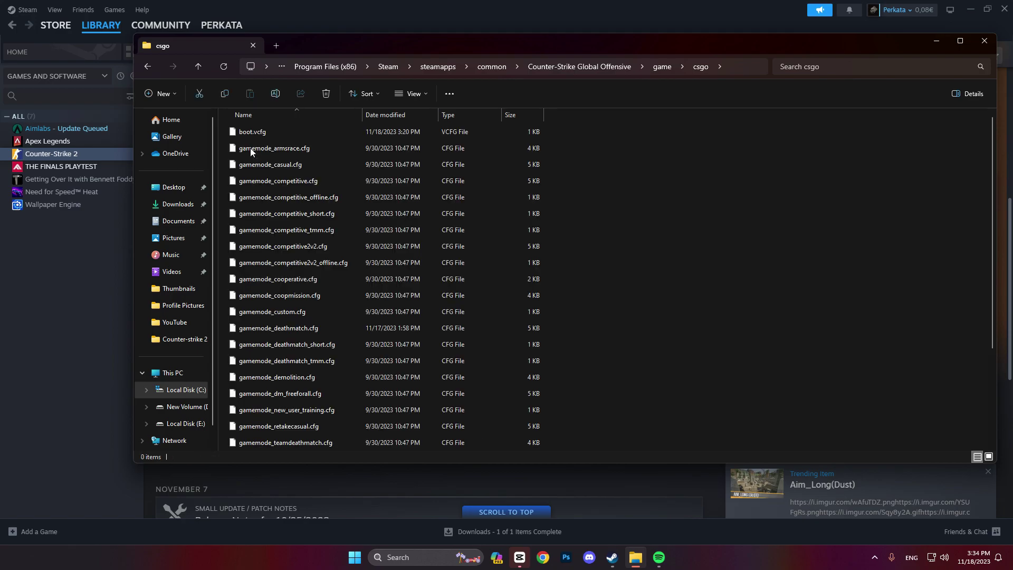
pyautogui.click(425, 95)
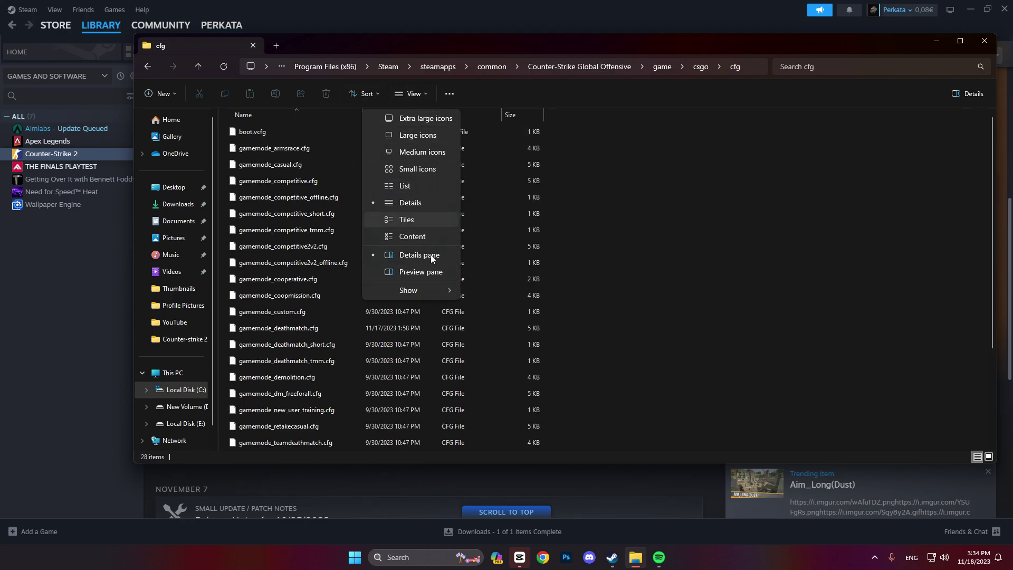
pyautogui.click(661, 304)
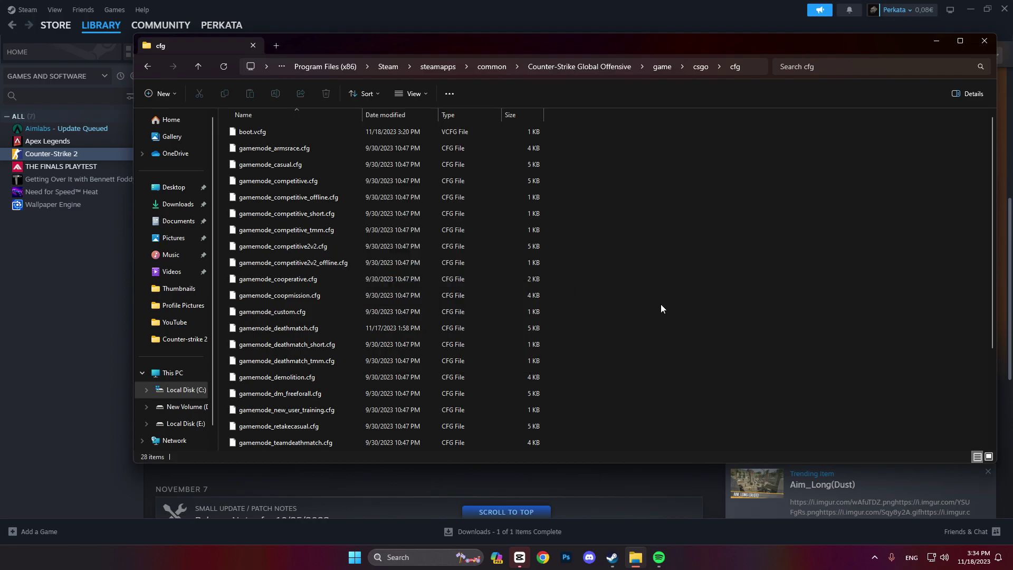
# Create a new text document named autoexec.cfg in cfg, accepting the extension change
pyautogui.rightClick(661, 305)
pyautogui.moveTo(785, 390)
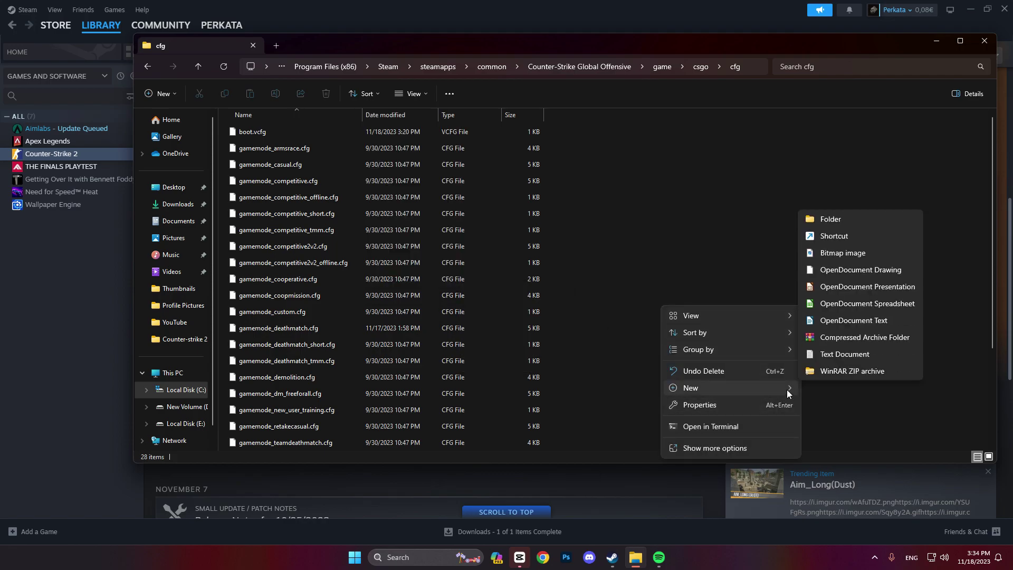
pyautogui.click(834, 352)
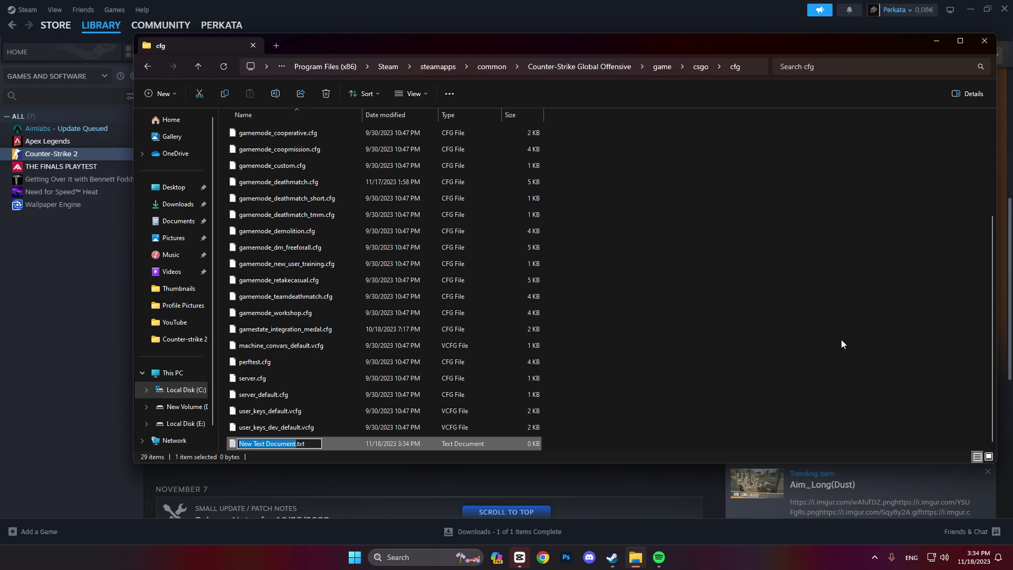
pyautogui.write('autoexec.txt')
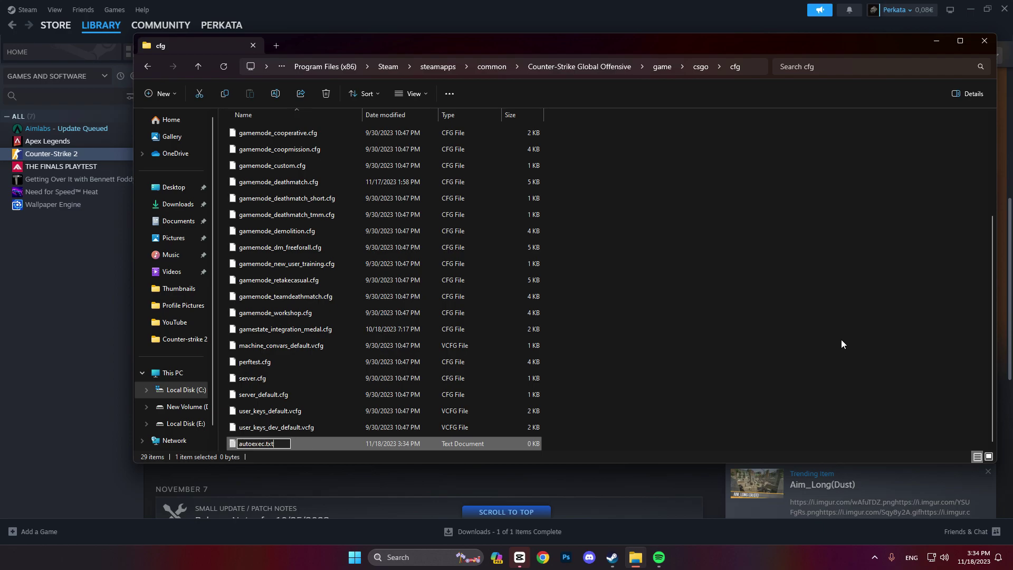
pyautogui.press('BackSpace')
pyautogui.press('BackSpace')
pyautogui.press('BackSpace')
pyautogui.write('cfg')
pyautogui.press('Return')
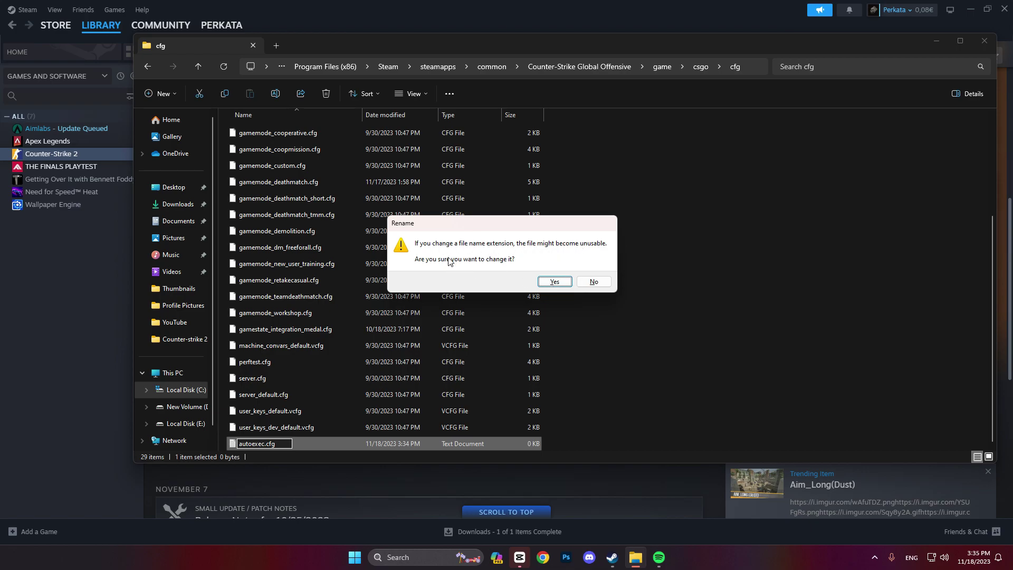
pyautogui.click(554, 282)
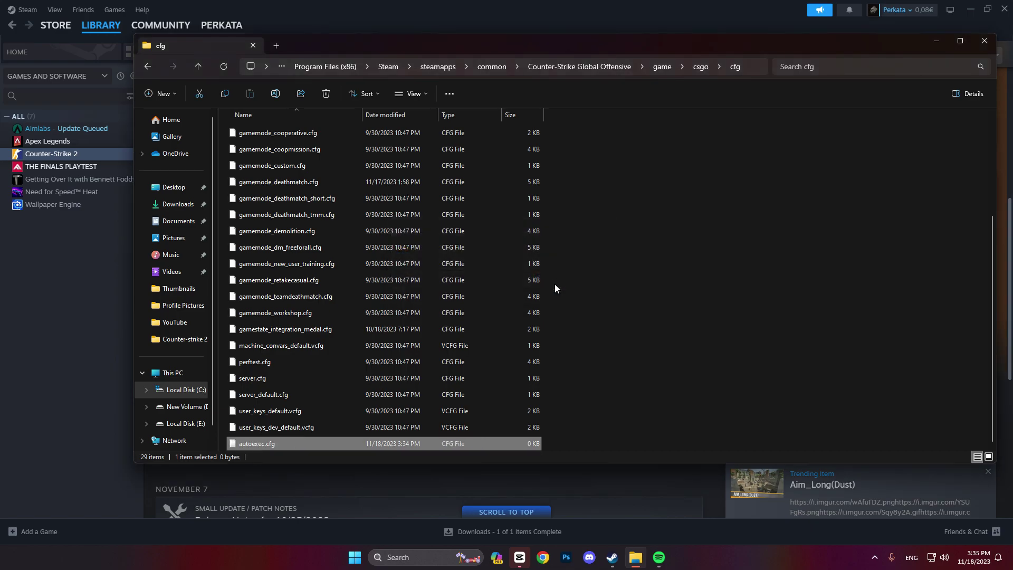
# Open autoexec.cfg with Notepad
pyautogui.rightClick(266, 444)
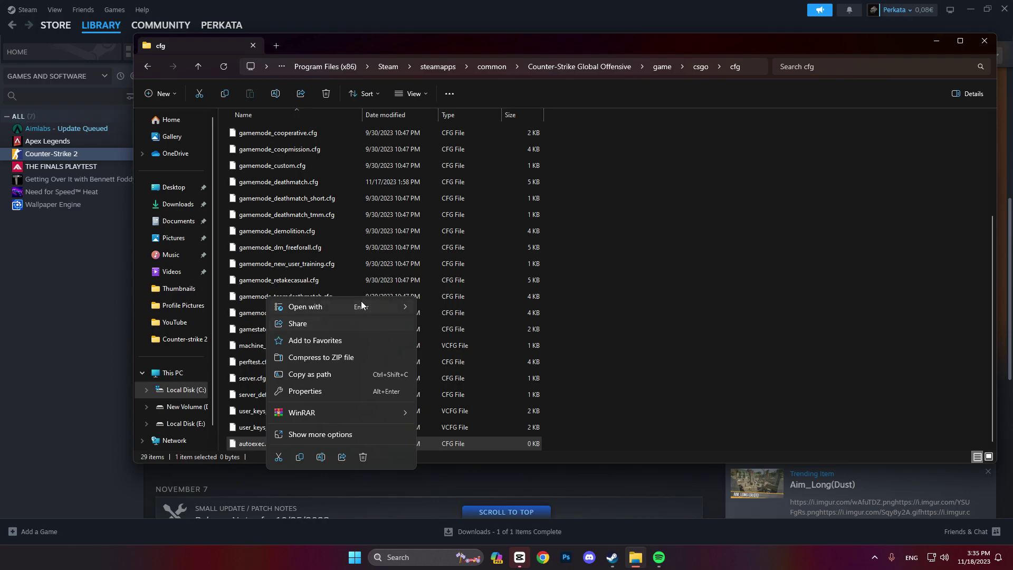
pyautogui.moveTo(367, 304)
pyautogui.click(450, 305)
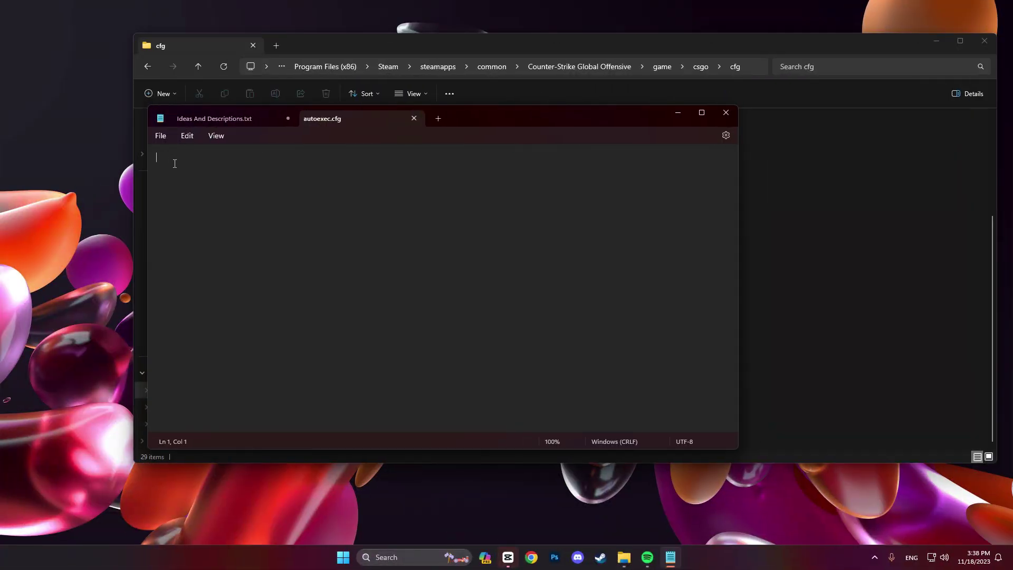
# Paste the jump-throw and run-throw alias lines, bound to c and v
pyautogui.write('alias “+jumpaction” “+jump;” alias “+throwaction” “-attack; -attack2” alias “-jumpaction” “-jump” bind c “+jumpaction;+throwaction;” alias “+runthrow” “+forward;+jump;” alias “-runthrow” “-jump;-forward” bind v “+runthrow;+throwaction”')
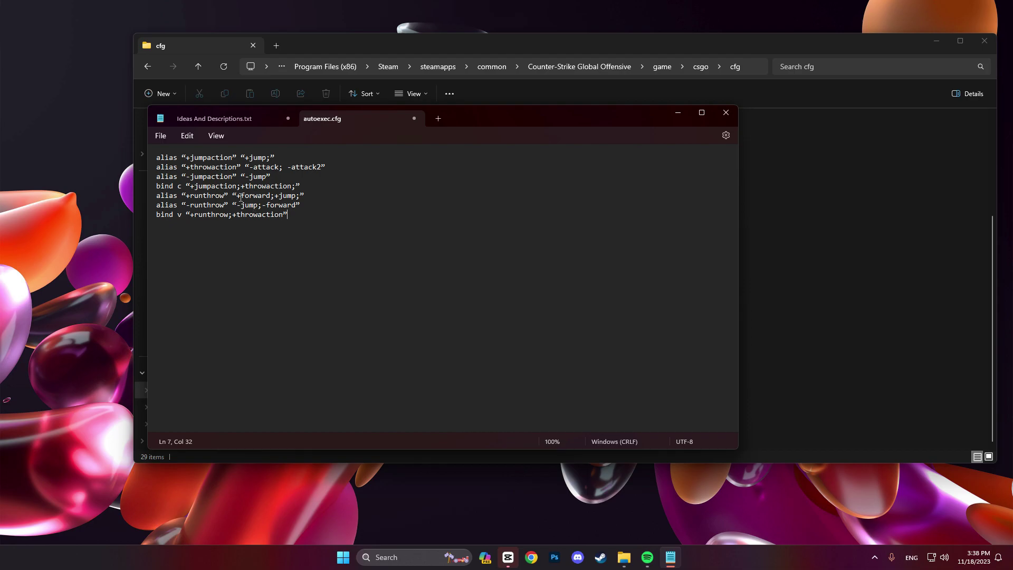
pyautogui.moveTo(312, 186); pyautogui.dragTo(148, 187)
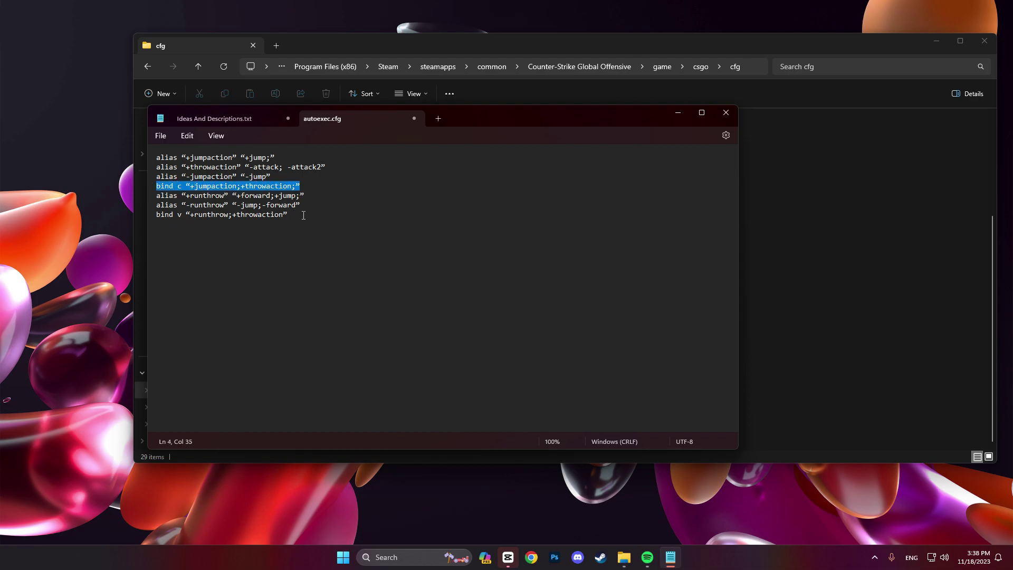
pyautogui.moveTo(303, 215); pyautogui.dragTo(159, 221)
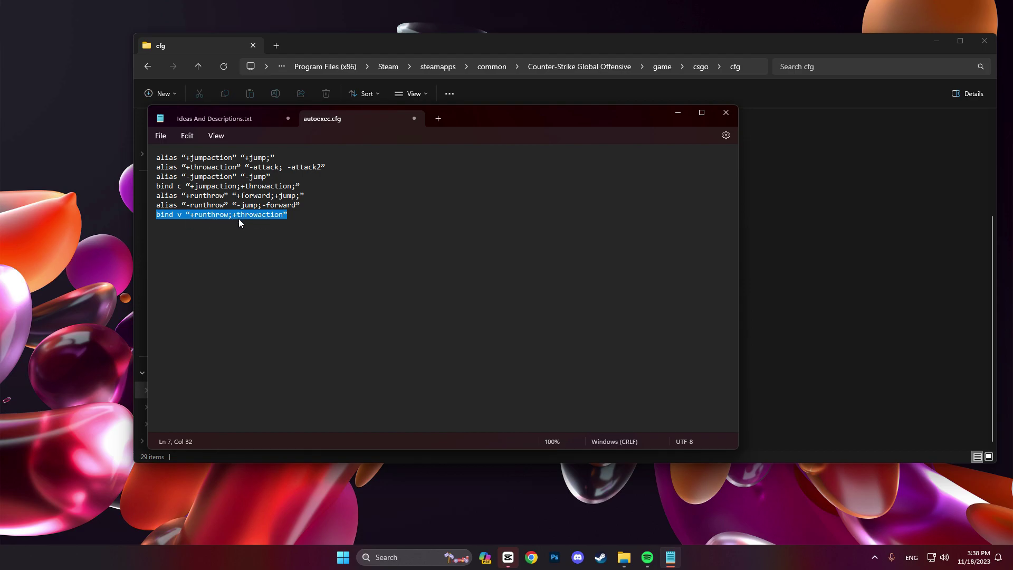
pyautogui.click(309, 216)
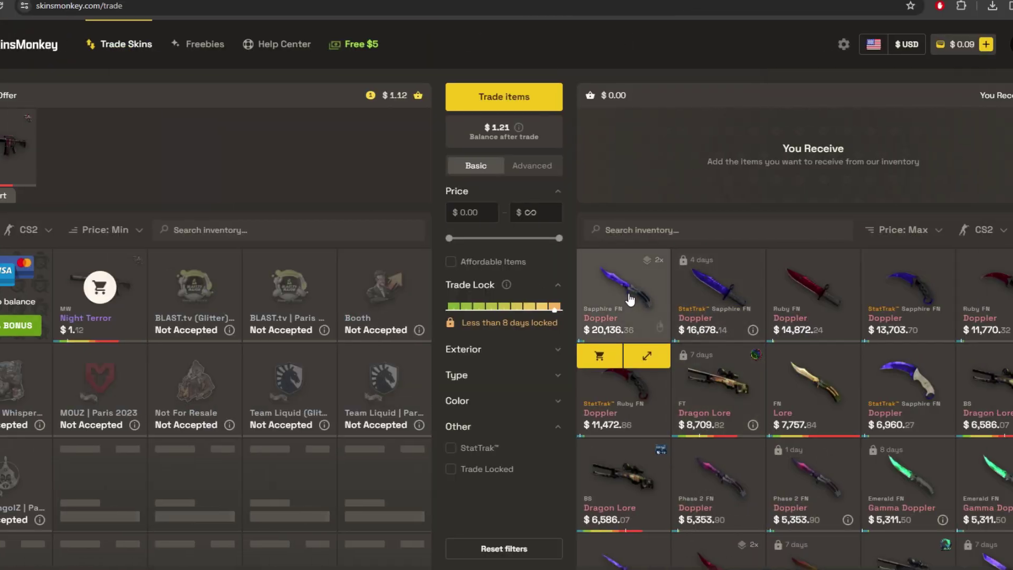
# Add two Doppler knives to the trade and enter creator code REVIMP
pyautogui.click(625, 287)
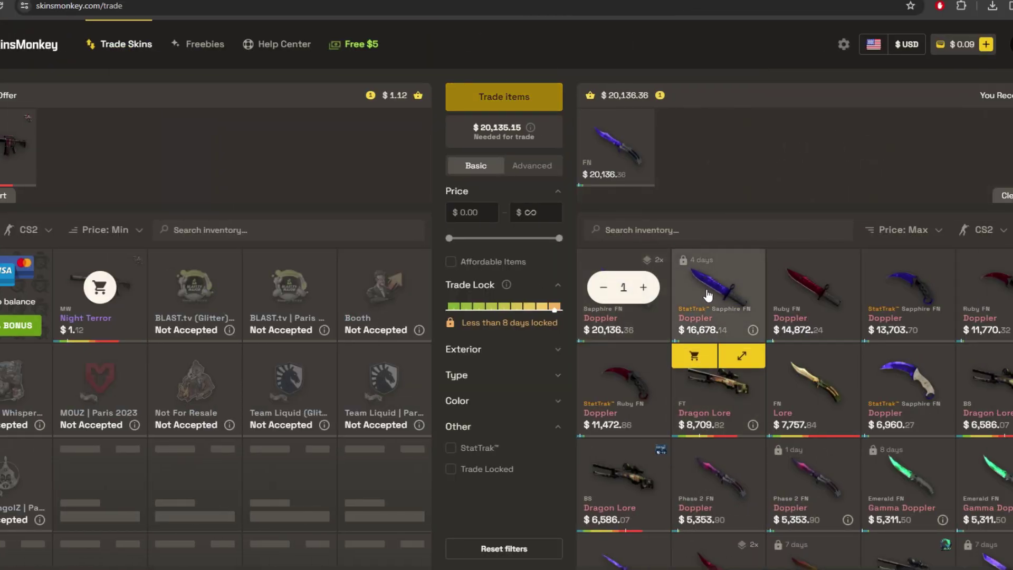
pyautogui.click(707, 293)
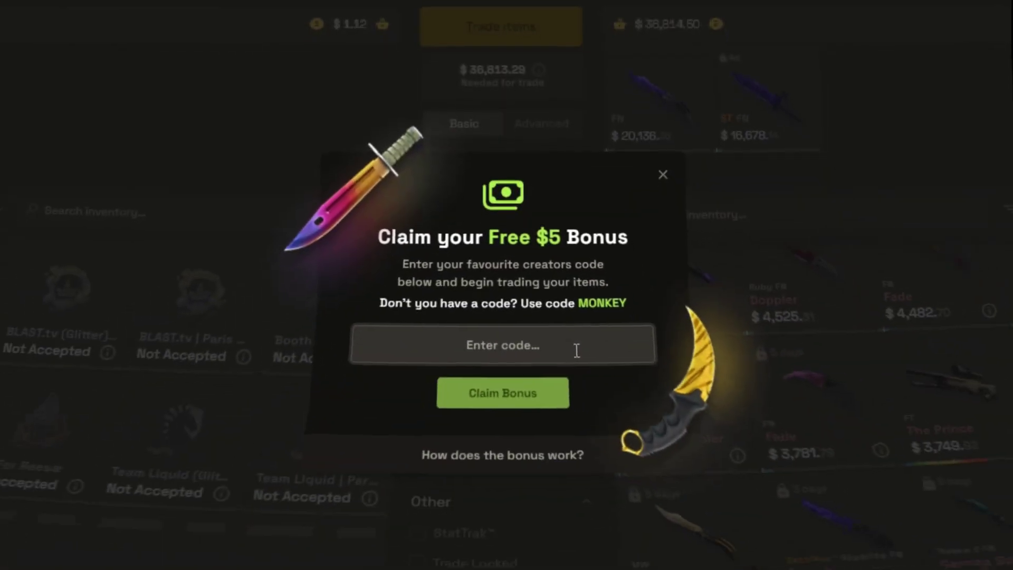
pyautogui.click(577, 350)
pyautogui.write('REVIMP')
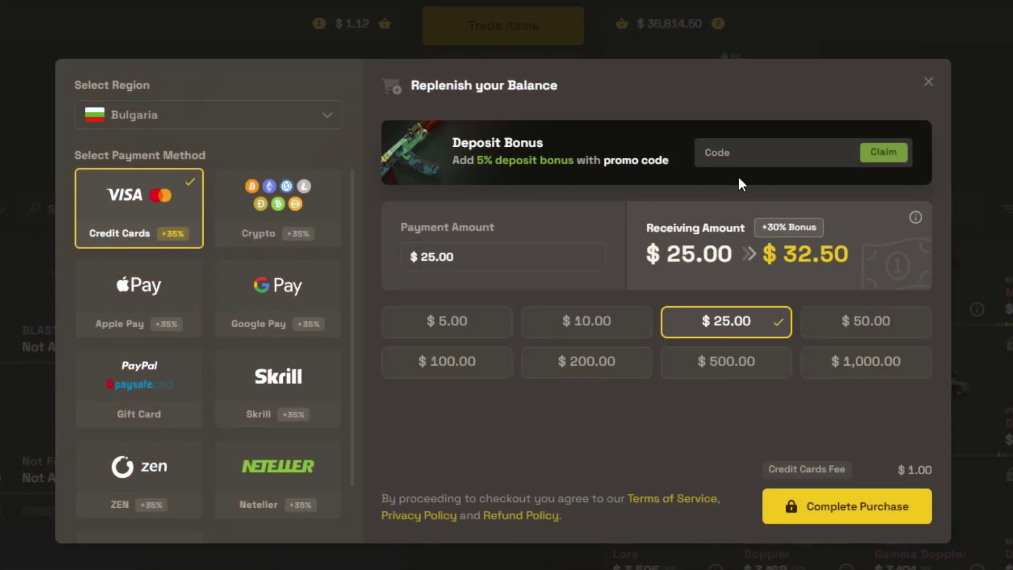
# Enter REVIMP as the deposit promo code, then return to Notepad
pyautogui.click(746, 156)
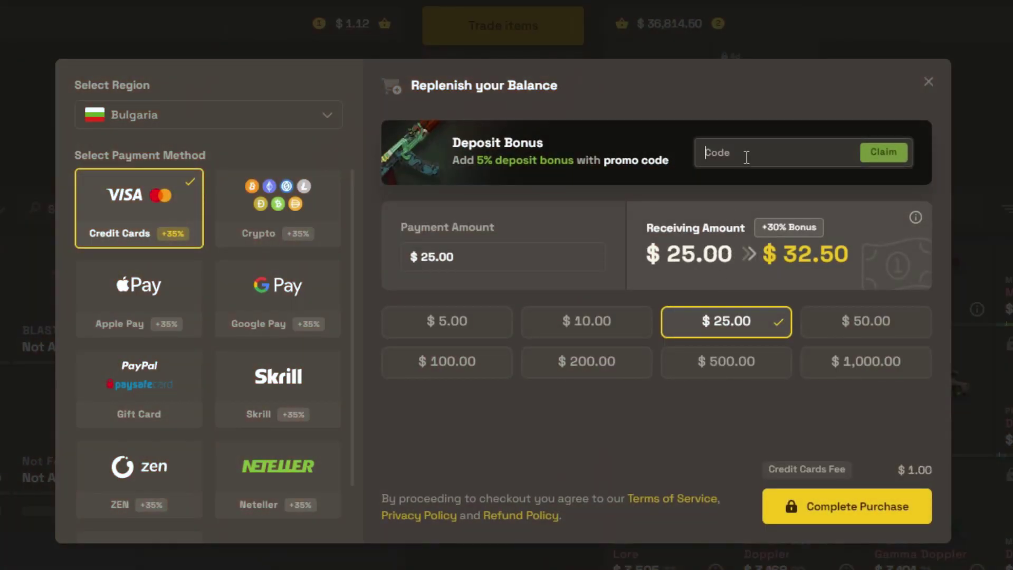
pyautogui.write('REVIMP')
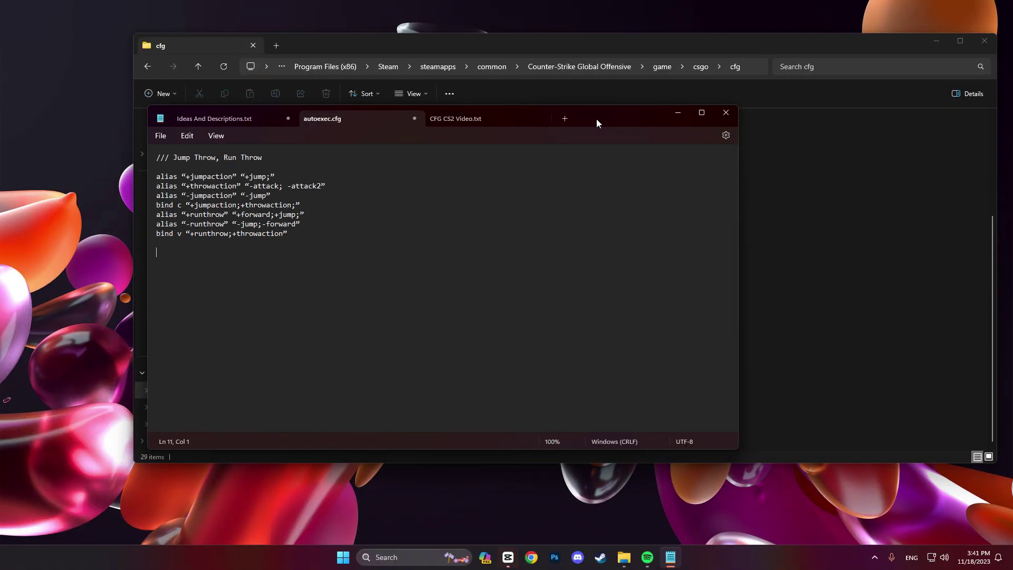
pyautogui.moveTo(596, 123)
pyautogui.mouseDown()
pyautogui.moveTo(746, 143)
pyautogui.moveTo(734, 138)
pyautogui.mouseUp()
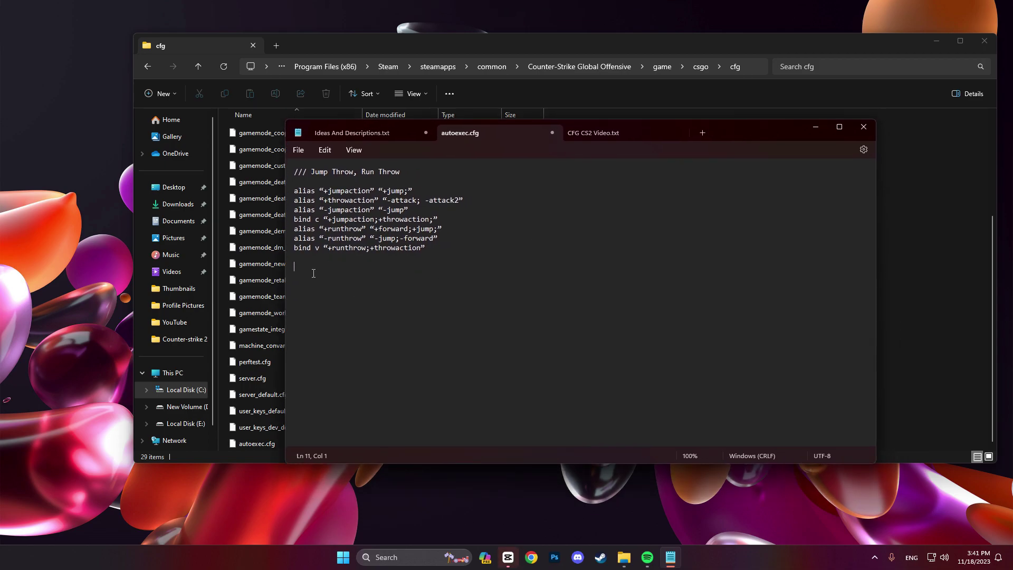
# Paste the movement aliases for w, s, a, d, ctrl, shift, then the WarmUp block
pyautogui.write('/// Movement  alias "_checkw" "-forward; alias checkw" alias "+w" "+forward; alias checkw _checkw" alias "-w" "checkw" bind "w" "+w"  alias "_checks" "-back; alias checks" alias "+s" "+back; alias checks _checks" alias "-s" "checks" bind "s" "+s"  alias "_checka" "-left; alias checka" alias "+a" "+left; alias checka _checka" alias "-a" "checka" bind "a" "+a"  alias "_checkd" "-right; alias checkd" alias "+d" "+right; alias checkd _checkd" alias "-d" "checkd" bind "d" "+d"  alias "_checkcrouch" "-duck; alias checkcrouch" alias "+crouch" "+duck; alias checkcrouch _checkcrouch" alias "-crouch" "checkcrouch" bind "ctrl" "+crouch"  alias "_checkwalk" "-sprint; alias checkwalk" alias "+walk" "+sprint; alias checkwalk _checkwalk" alias "-walk" "checkwalk" bind "shift" "+walk"')
pyautogui.scroll(5, 318, 264)
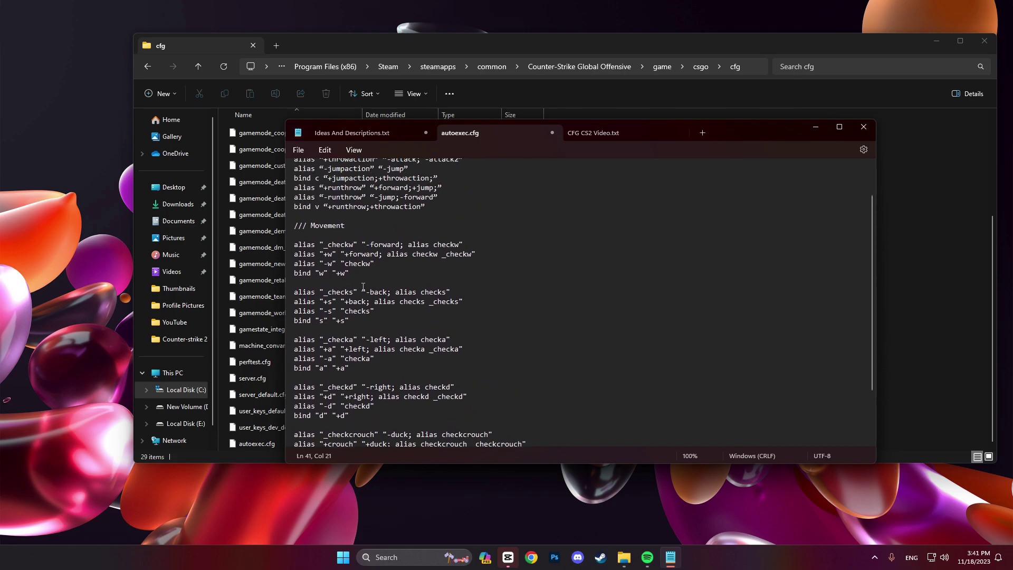
pyautogui.doubleClick(308, 247)
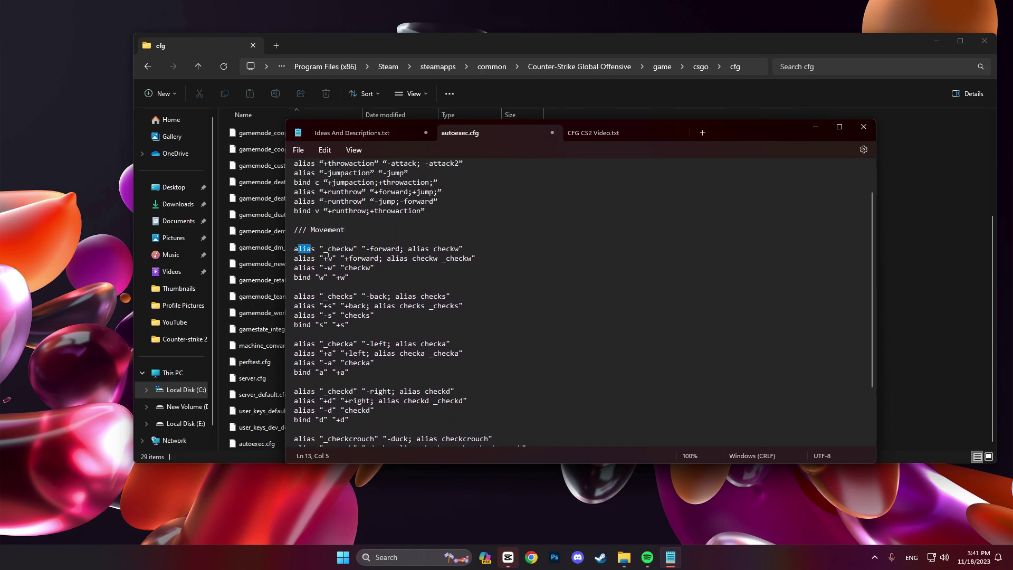
pyautogui.click(332, 258)
pyautogui.scroll(-3, 309, 283)
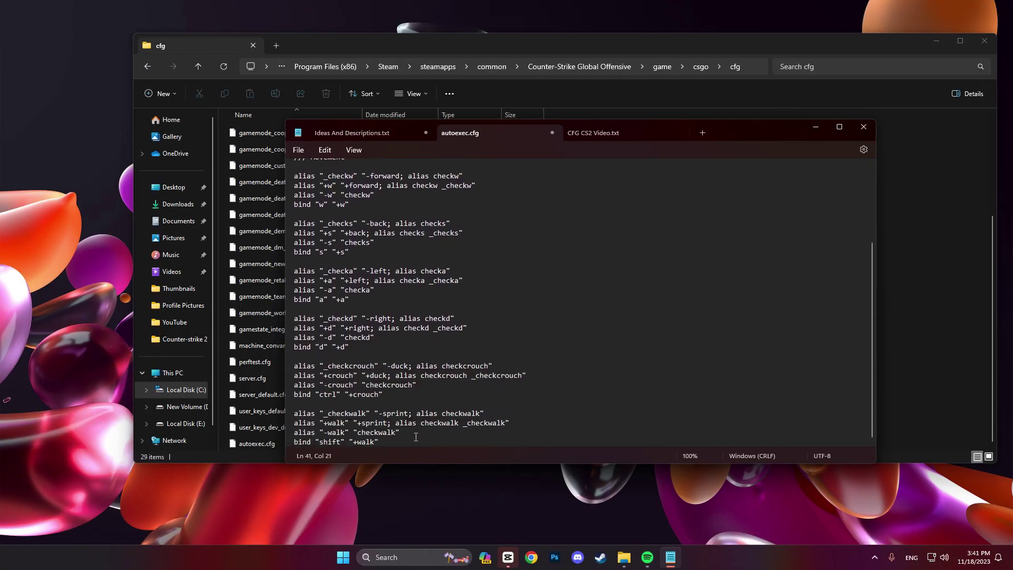
pyautogui.press('Return')
pyautogui.press('Return')
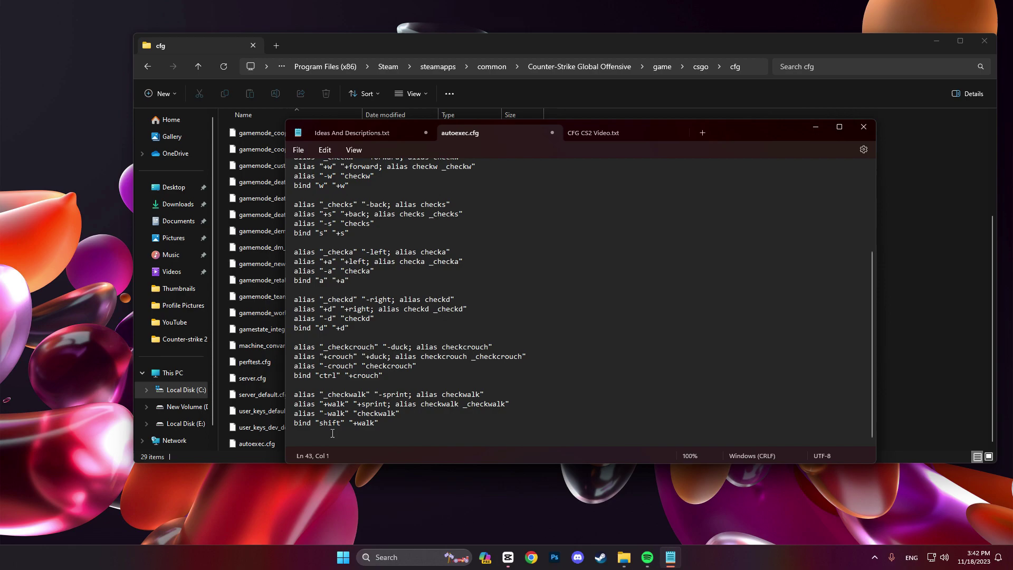
pyautogui.hotkey('ctrl', 'v')
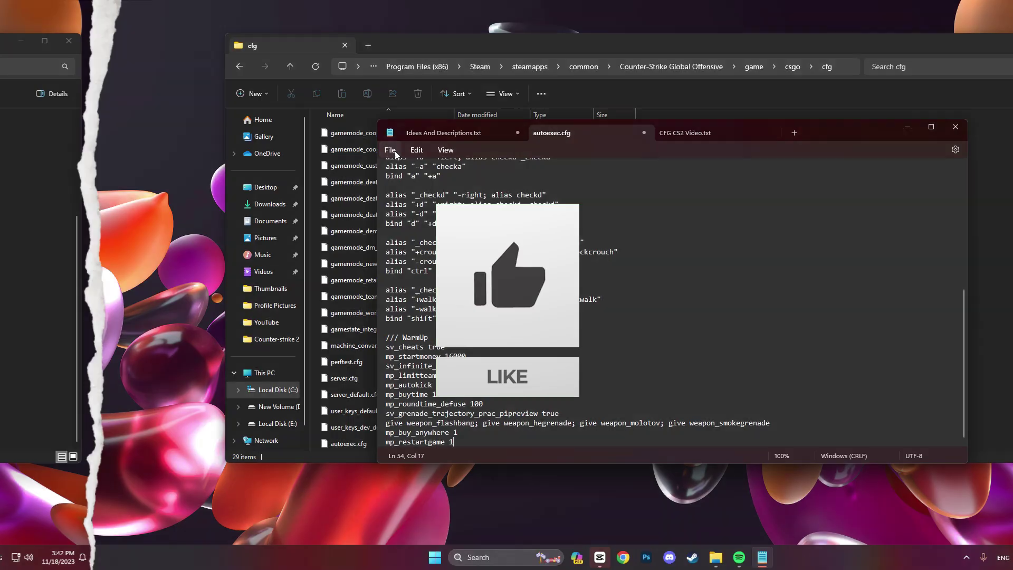
# Save autoexec.cfg via File > Save and close Notepad
pyautogui.click(393, 152)
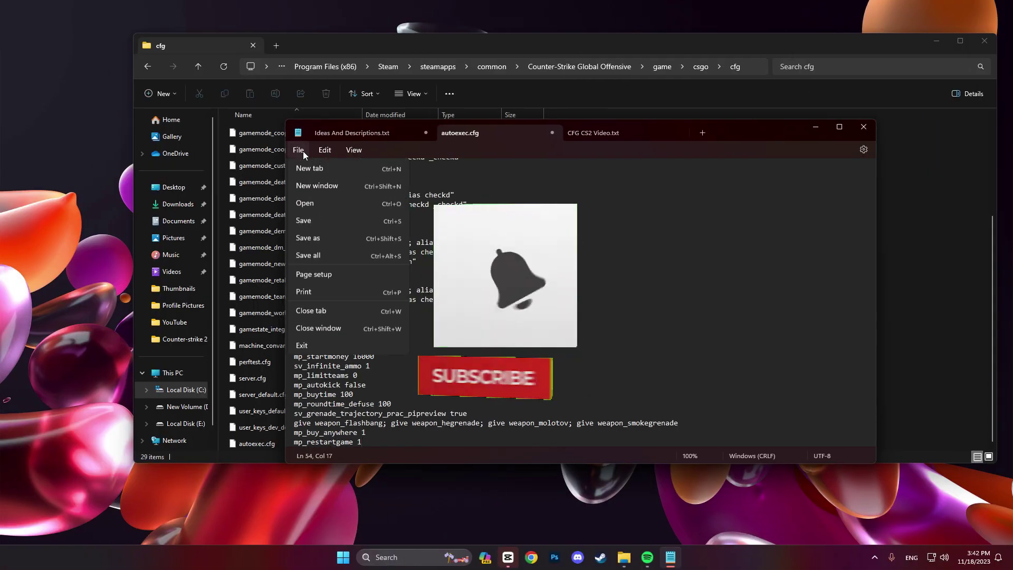
pyautogui.click(313, 219)
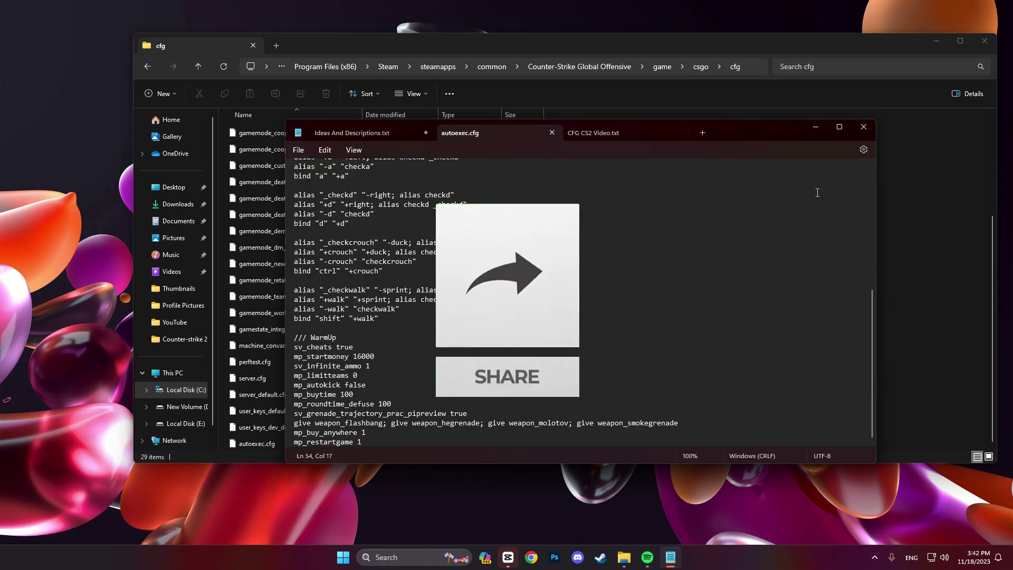
pyautogui.click(862, 127)
# Open Counter-Strike 2's Properties in Steam and start editing the Launch Options field
pyautogui.click(613, 557)
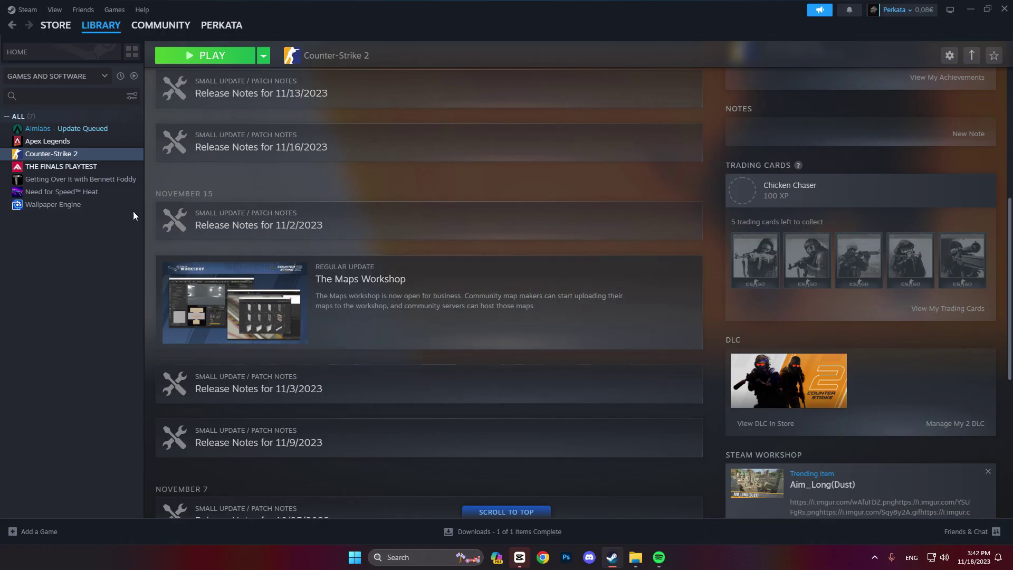
pyautogui.rightClick(81, 152)
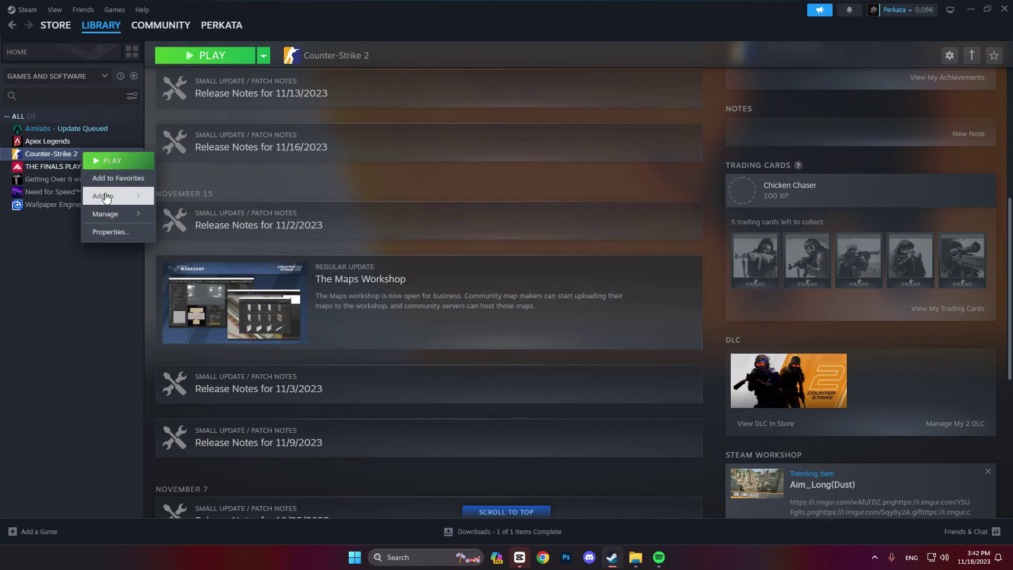
pyautogui.click(127, 232)
pyautogui.scroll(-5, 513, 272)
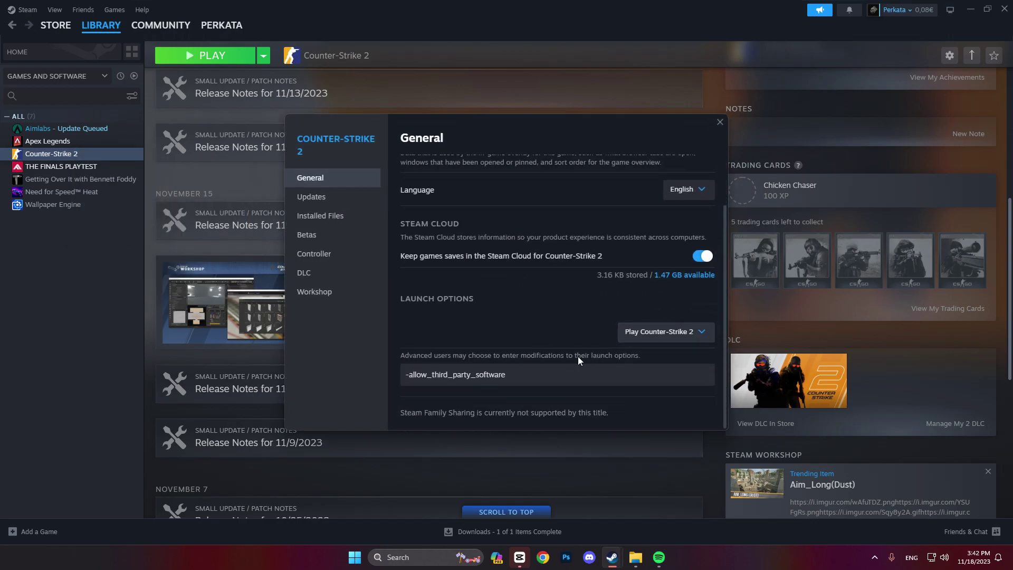
pyautogui.click(569, 365)
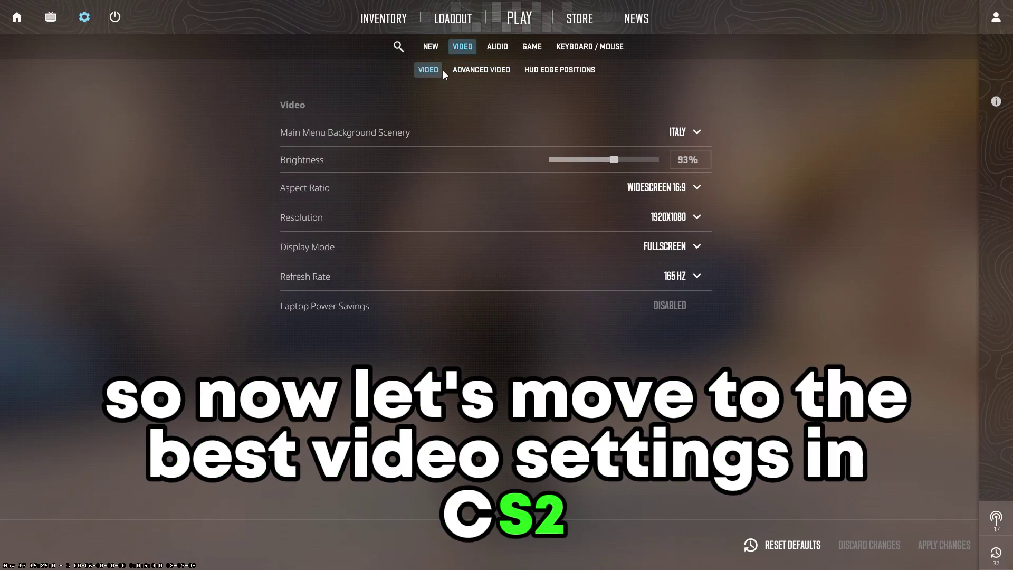
pyautogui.click(696, 189)
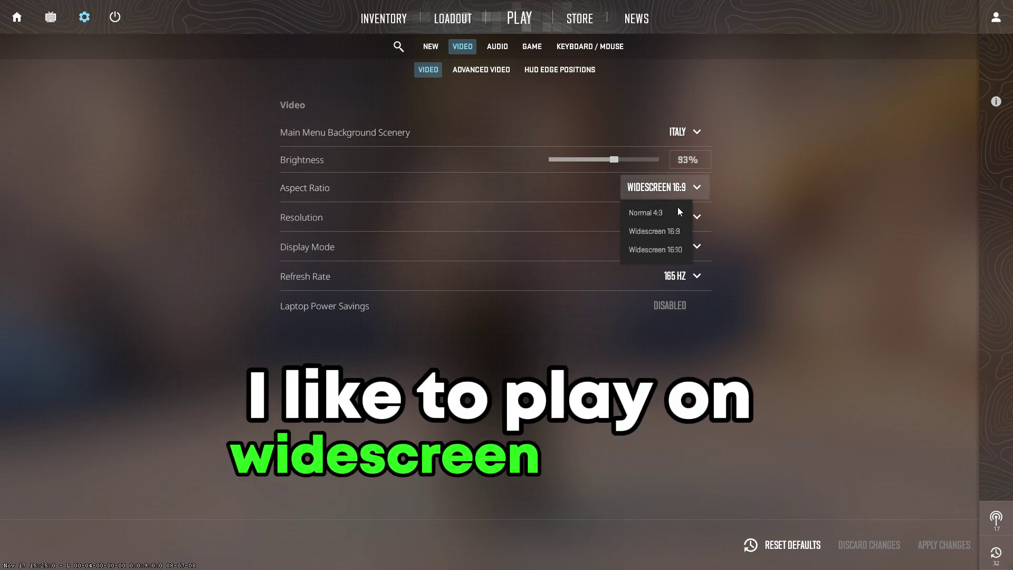
pyautogui.click(674, 232)
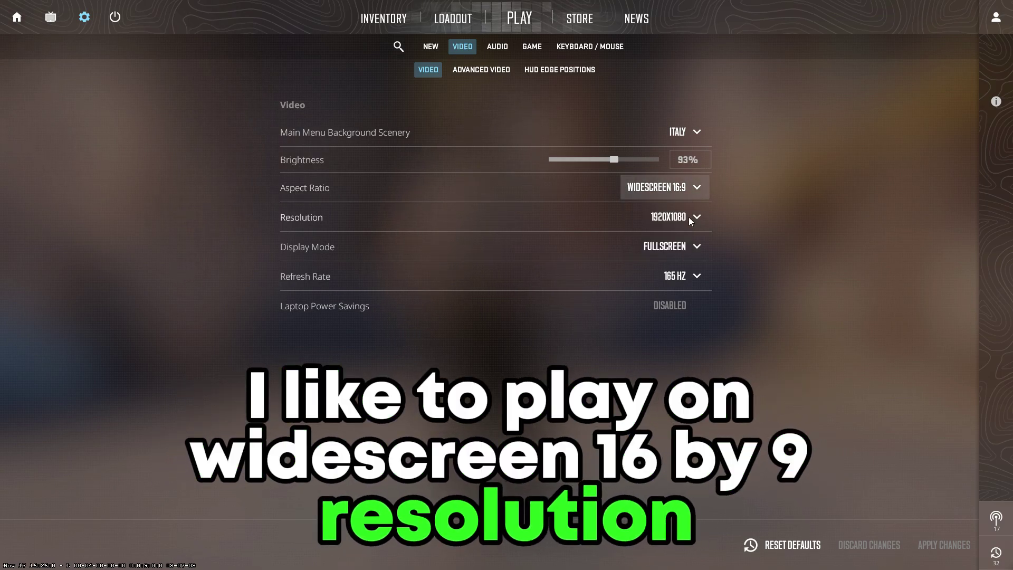
pyautogui.click(686, 217)
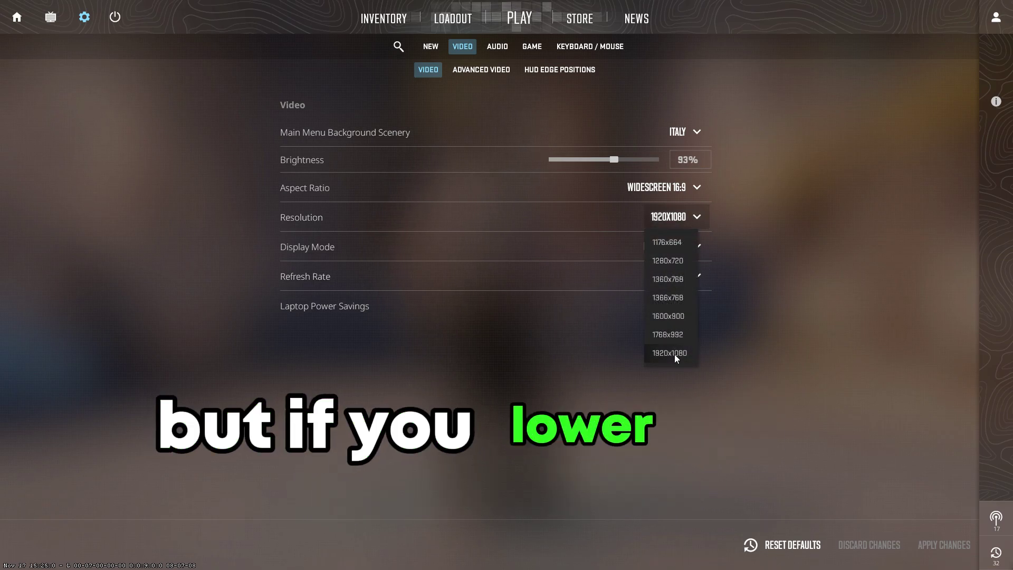
pyautogui.click(675, 358)
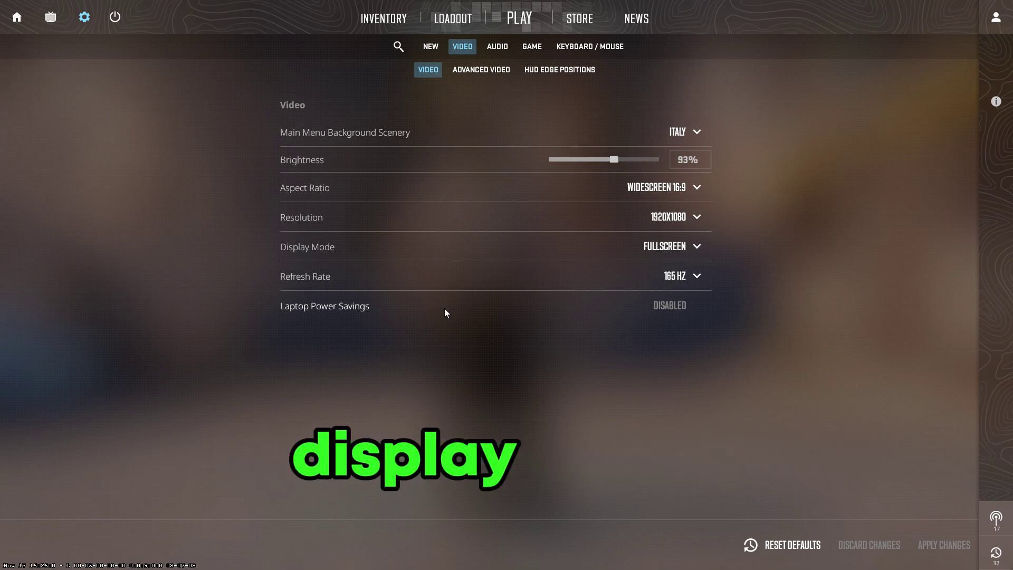
pyautogui.click(702, 249)
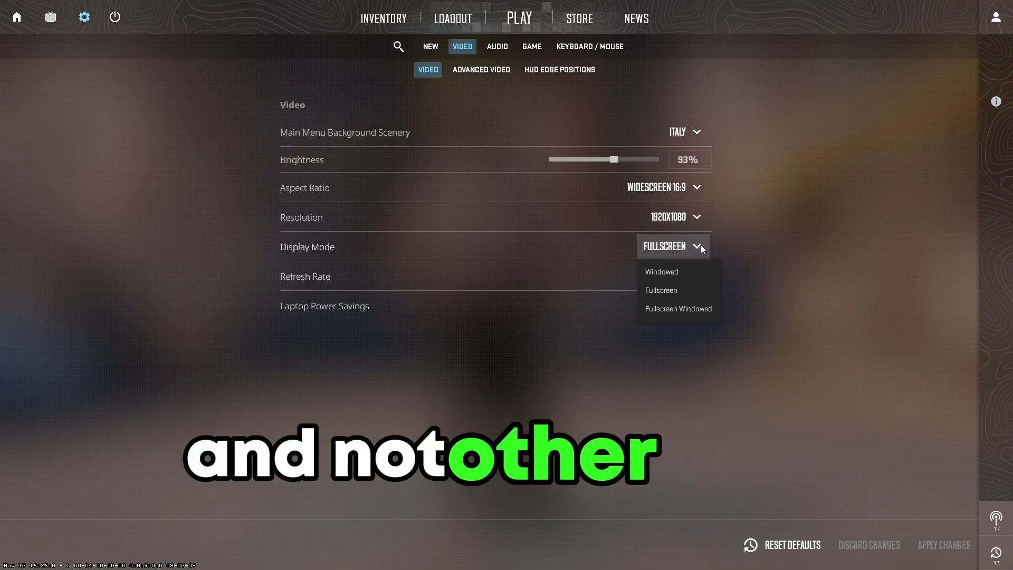
pyautogui.click(702, 249)
pyautogui.click(688, 274)
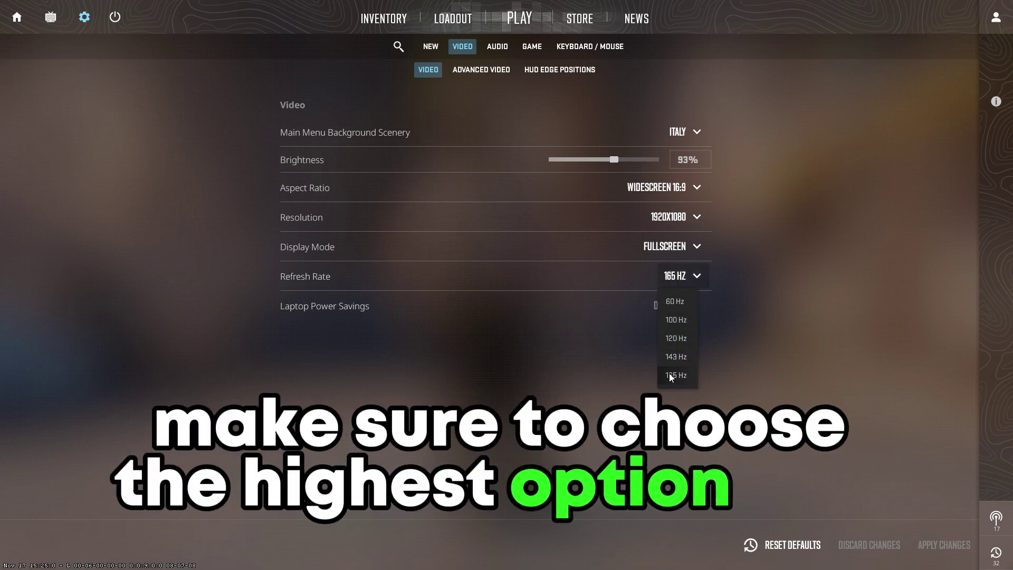
pyautogui.click(678, 375)
# Switch to the Advanced Video sub-tab to review its settings beside the preview
pyautogui.click(484, 73)
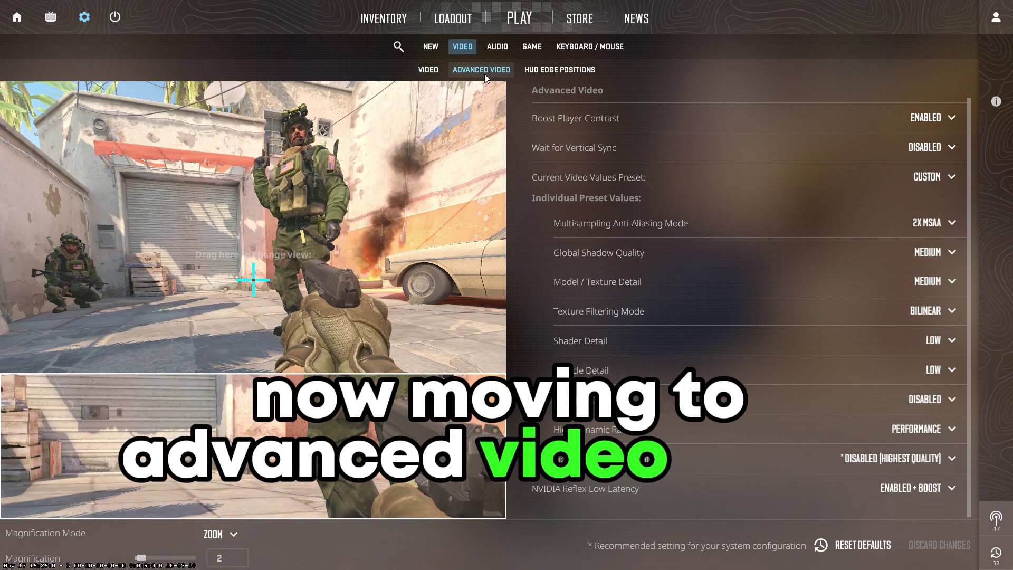
pyautogui.moveTo(922, 129)
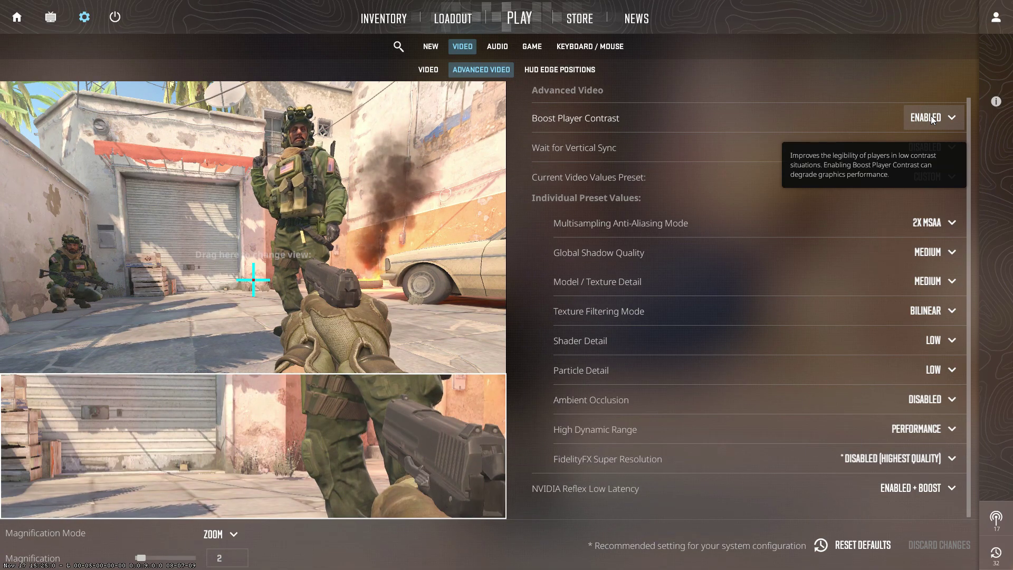
pyautogui.moveTo(949, 154)
pyautogui.moveTo(916, 153)
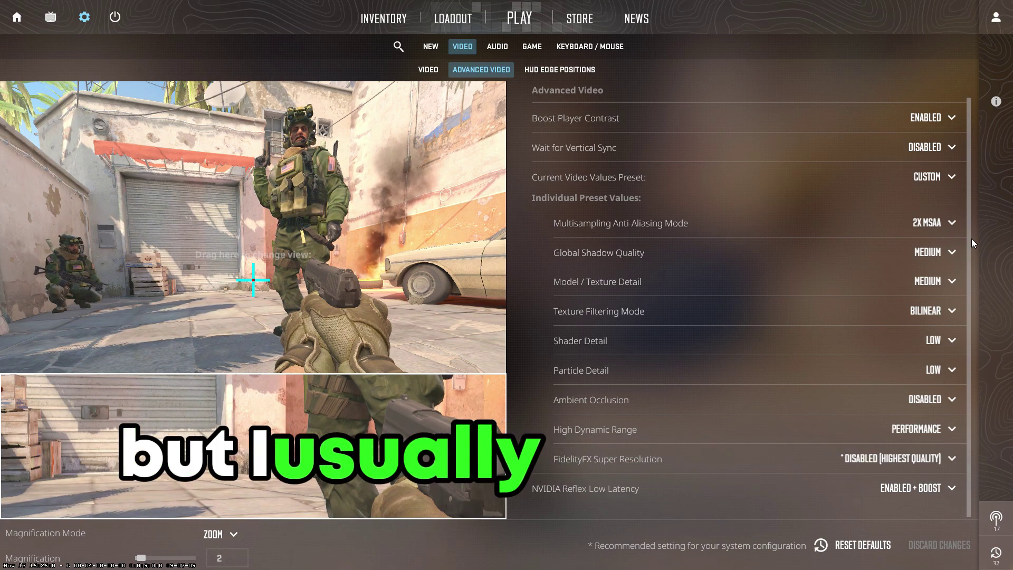
pyautogui.click(940, 254)
pyautogui.click(940, 254)
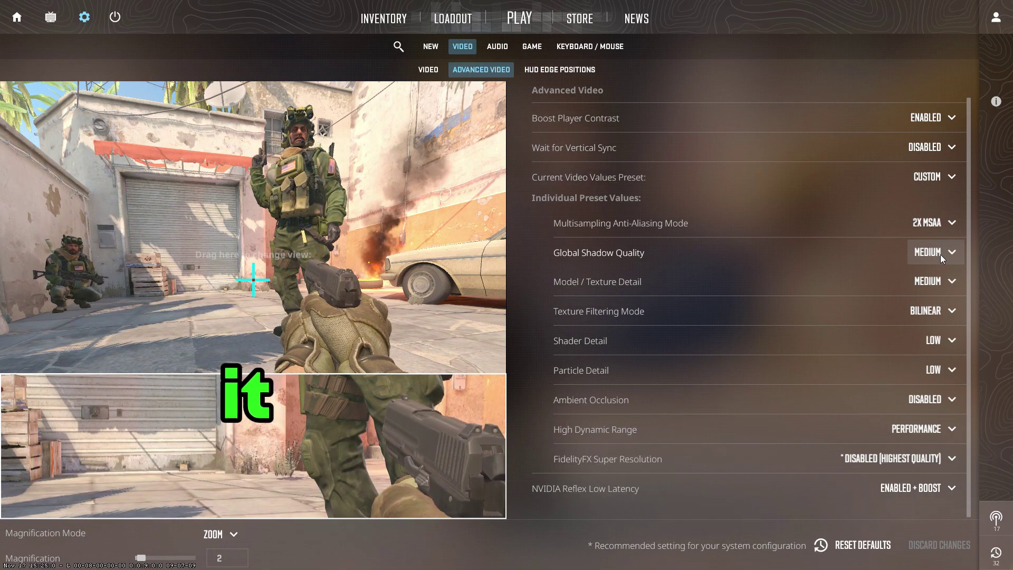
pyautogui.click(940, 255)
pyautogui.click(766, 246)
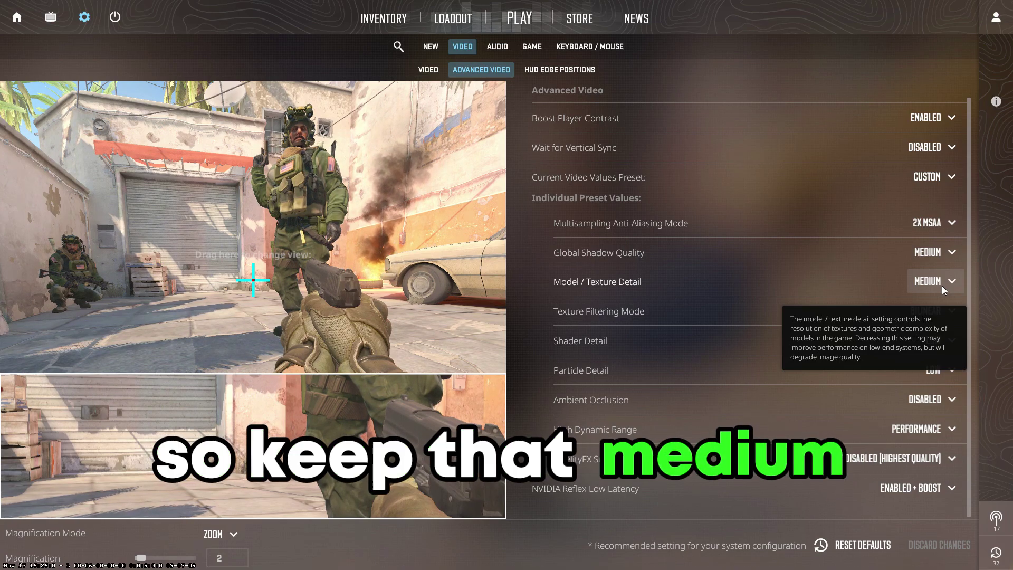
pyautogui.click(938, 311)
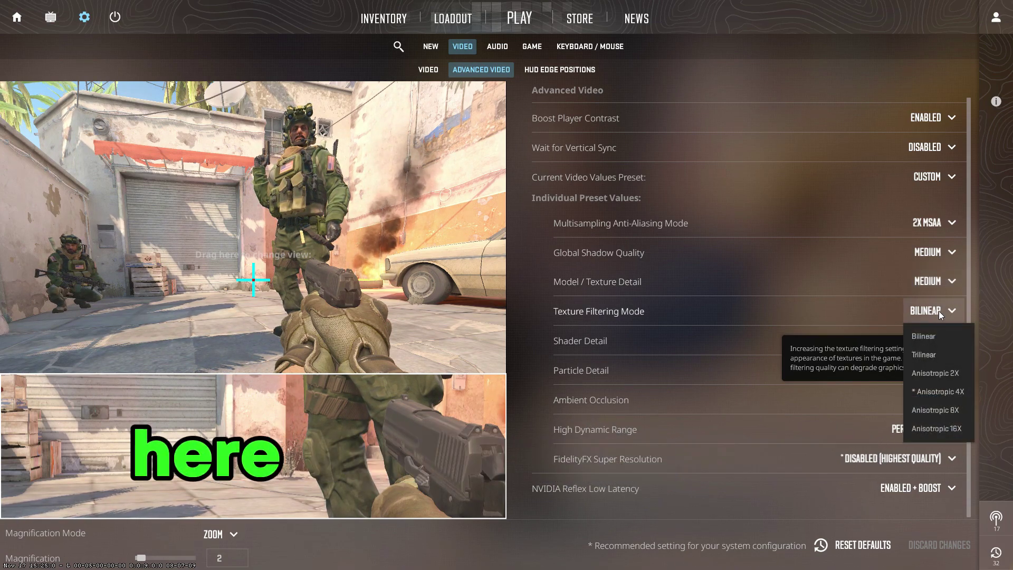
pyautogui.click(929, 308)
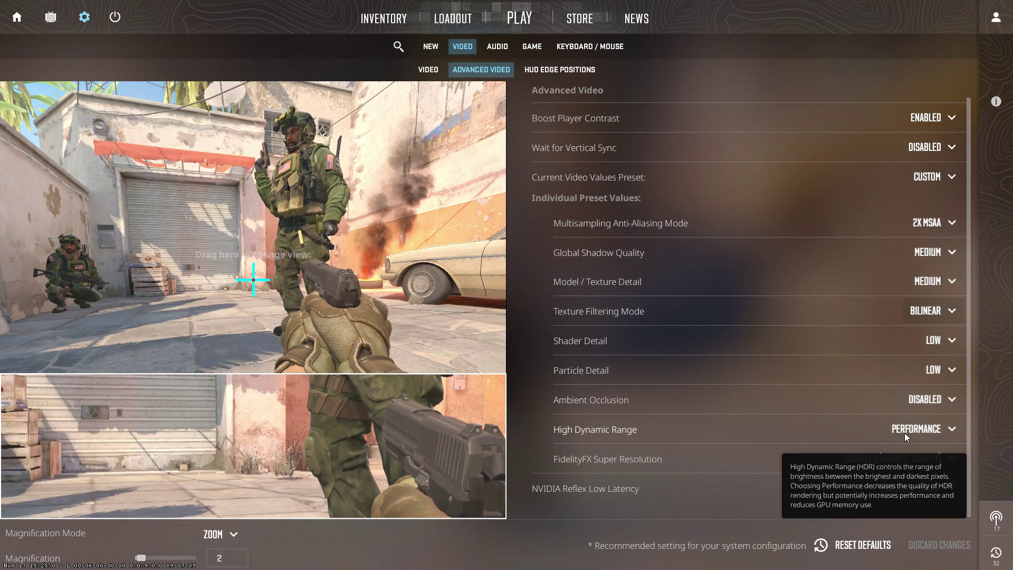
pyautogui.click(910, 431)
pyautogui.click(908, 450)
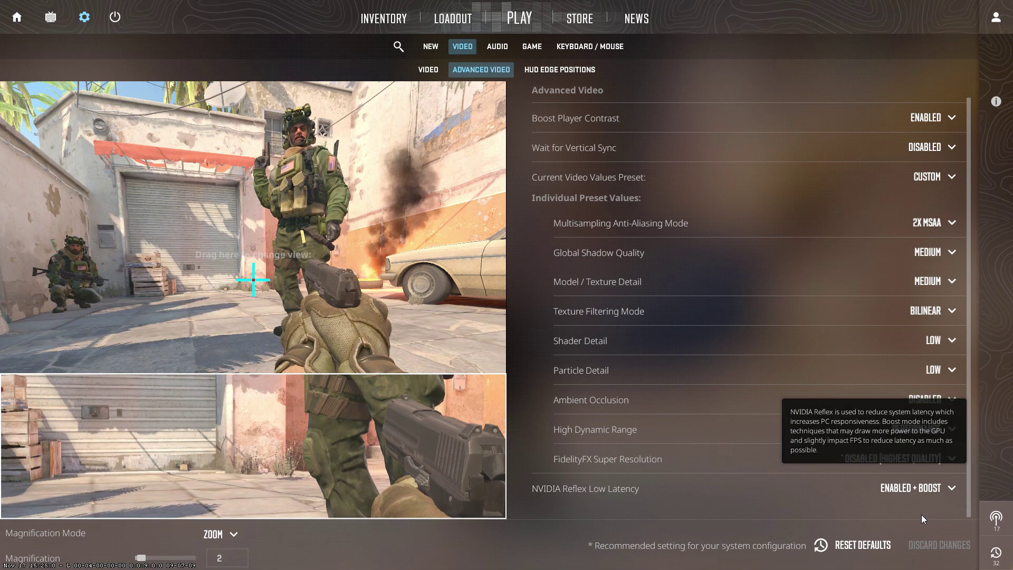
pyautogui.click(935, 496)
pyautogui.click(927, 485)
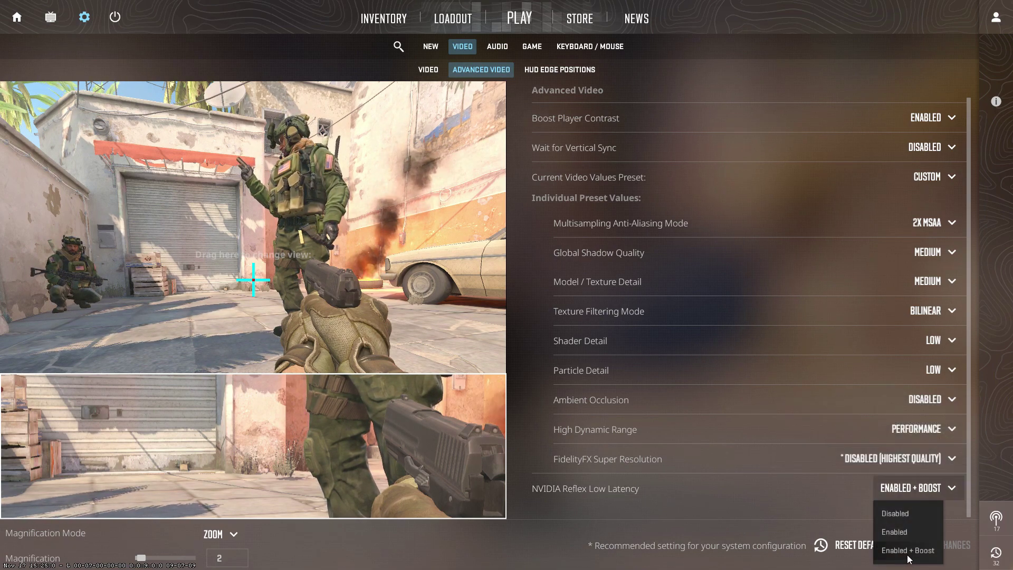